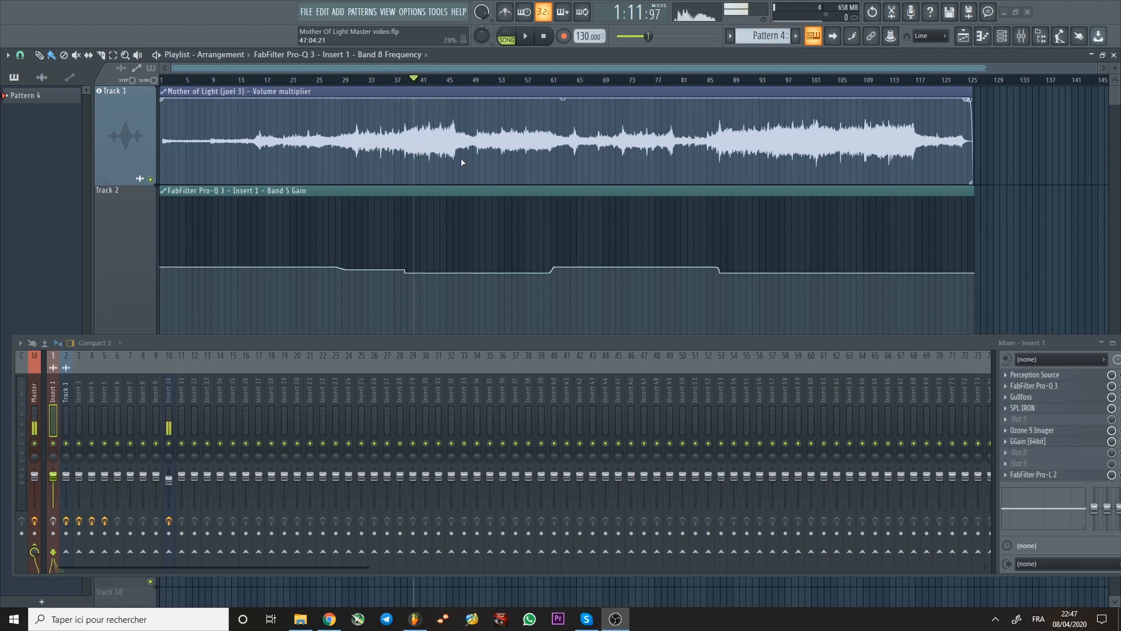
# - Play the track without Insert 1's effects near bars 39, 70 and 33 to hear its loud and quieter sections
pyautogui.press('space')
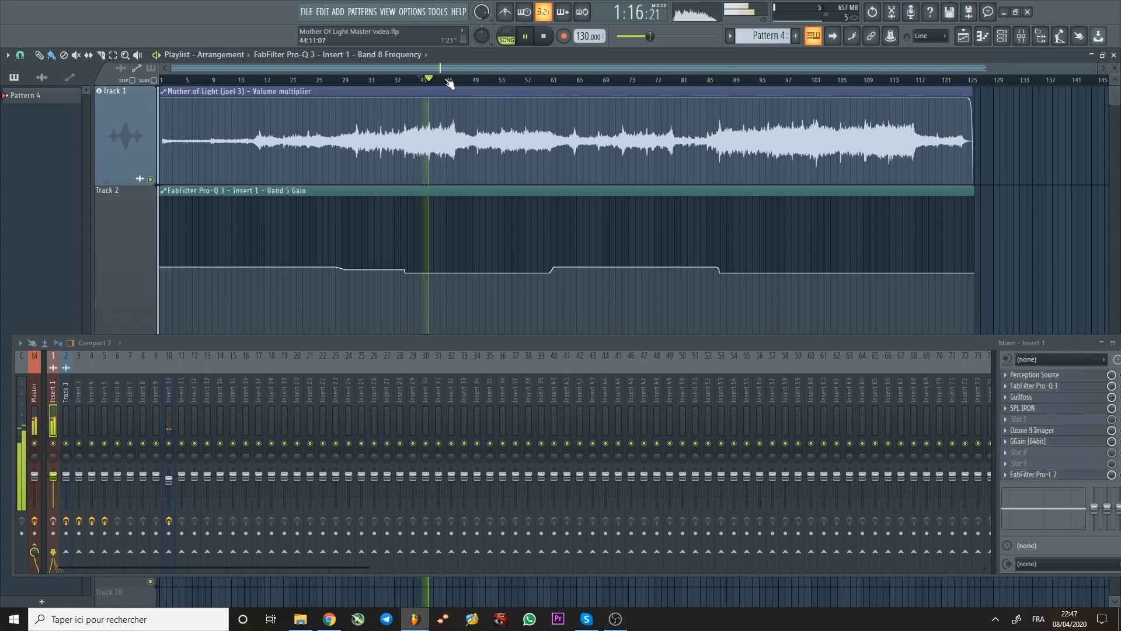
pyautogui.press('space')
pyautogui.click(611, 82)
pyautogui.press('space')
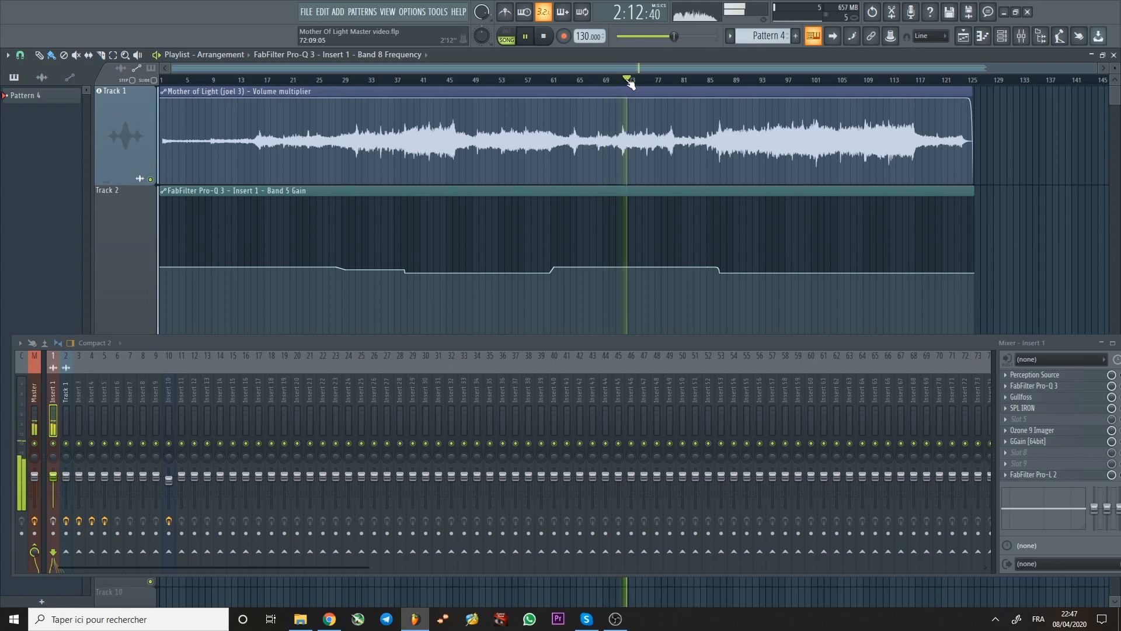
pyautogui.click(372, 82)
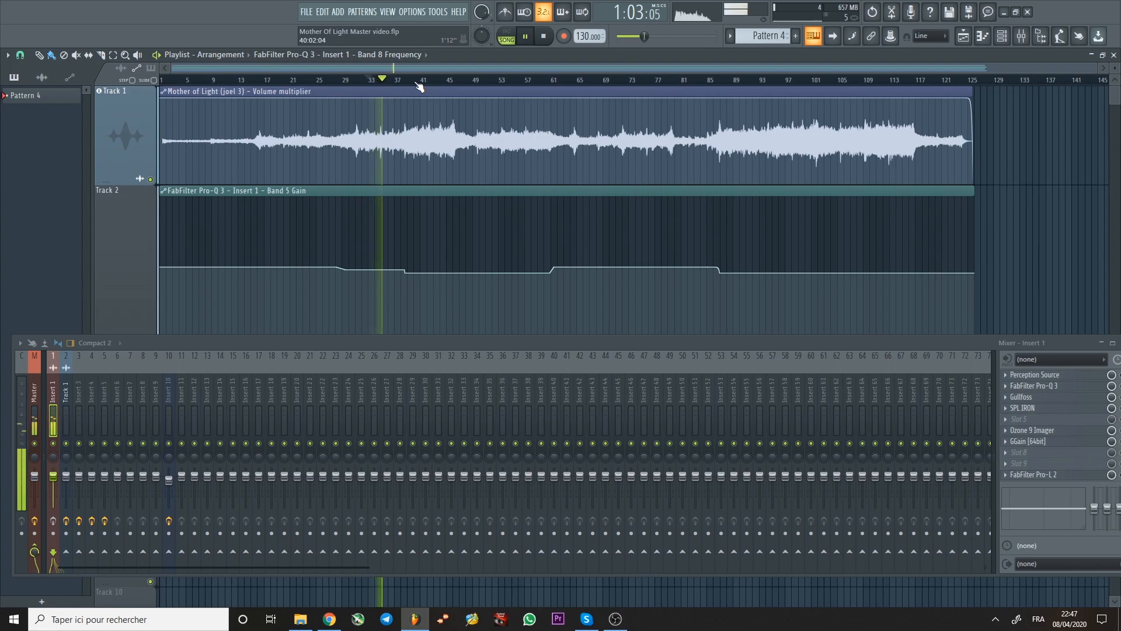
pyautogui.press('space')
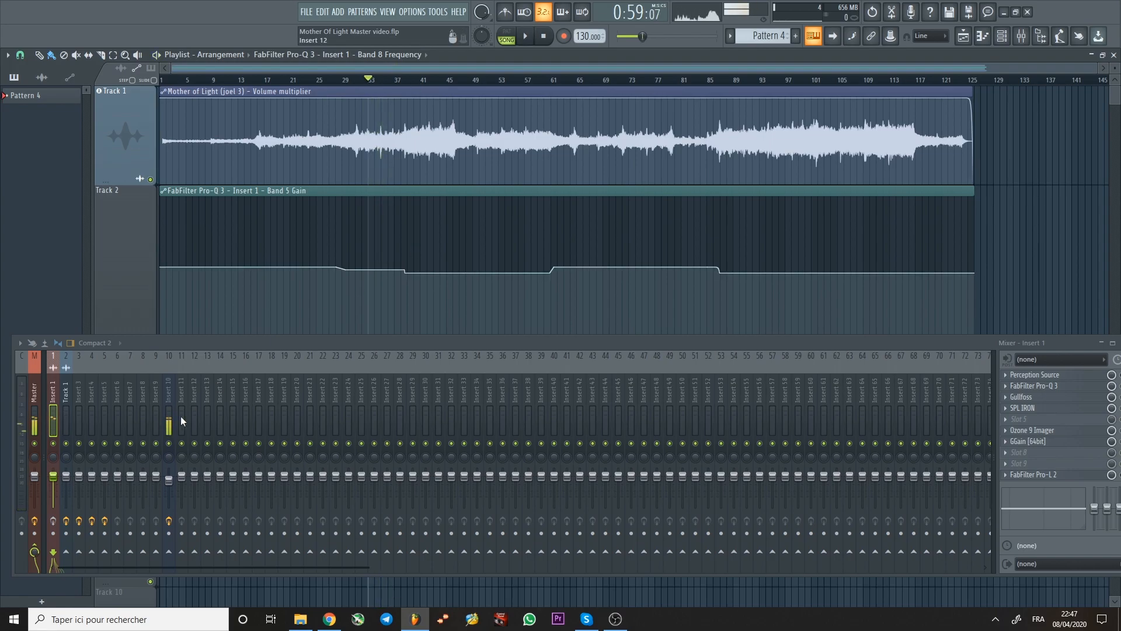
# - Enable Insert 1's effects and play the processed track from about bar 37, keeping the waveform and automation unobstructed
pyautogui.click(398, 82)
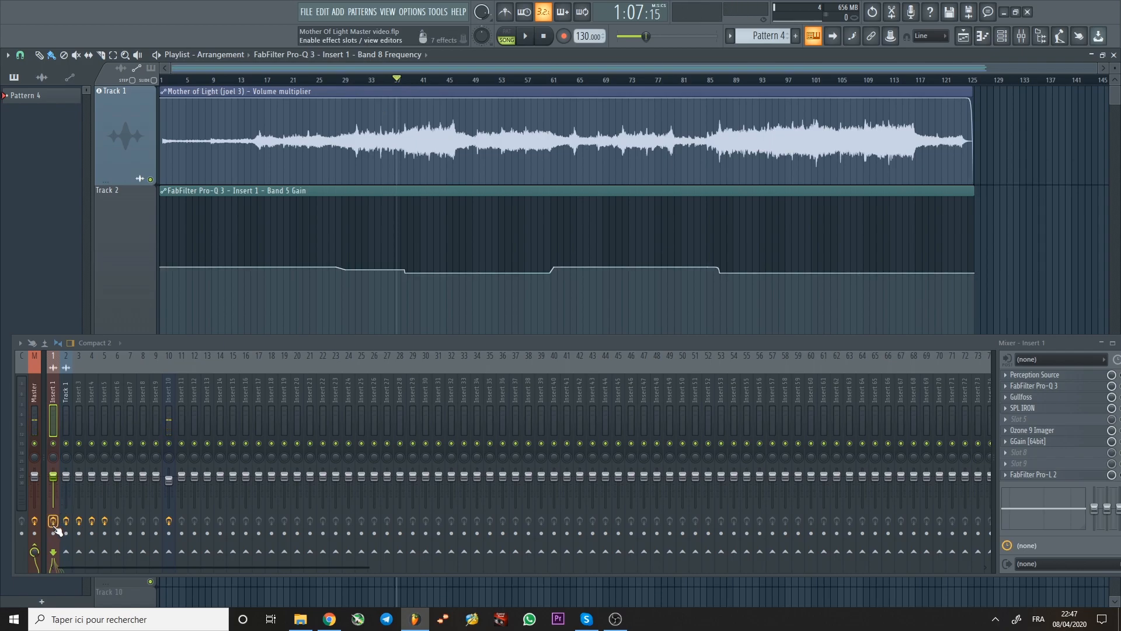
pyautogui.moveTo(317, 342); pyautogui.dragTo(306, 349)
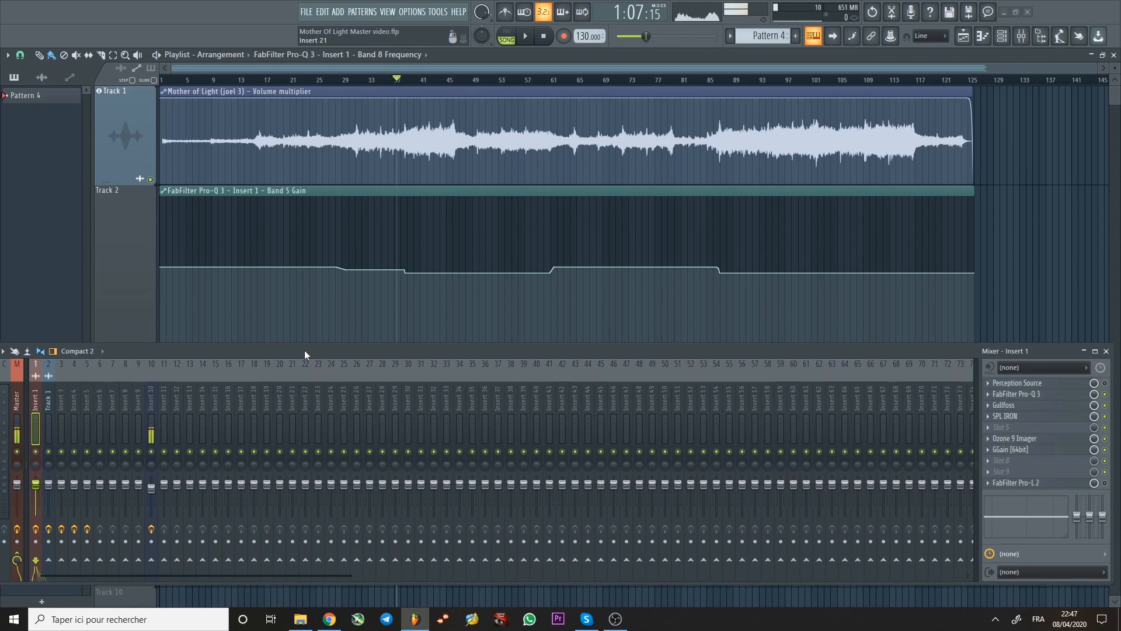
pyautogui.press('space')
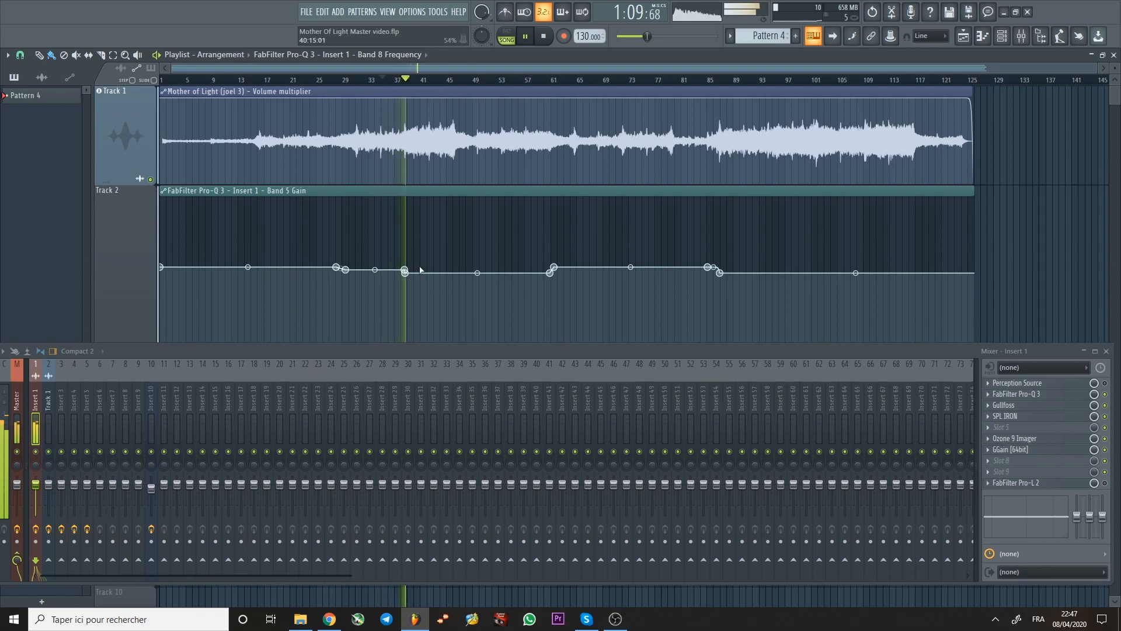
pyautogui.scroll(2, 428, 260)
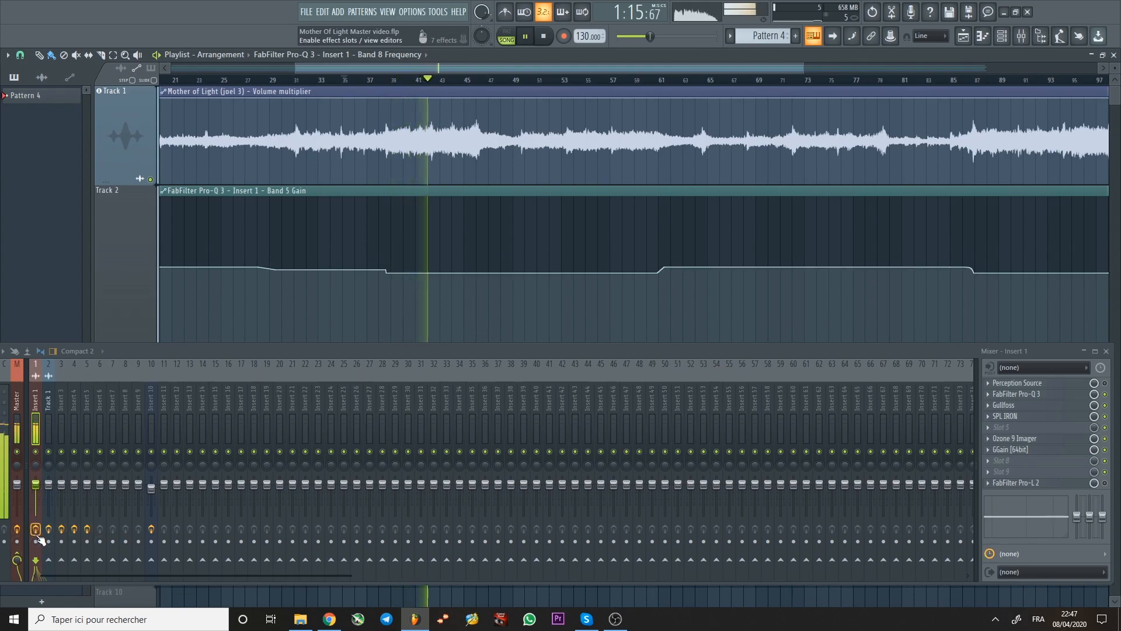
pyautogui.moveTo(273, 352); pyautogui.dragTo(311, 335)
# - Compare the sound around bars 36 to 41 with the section around bars 71 to 74
pyautogui.click(415, 81)
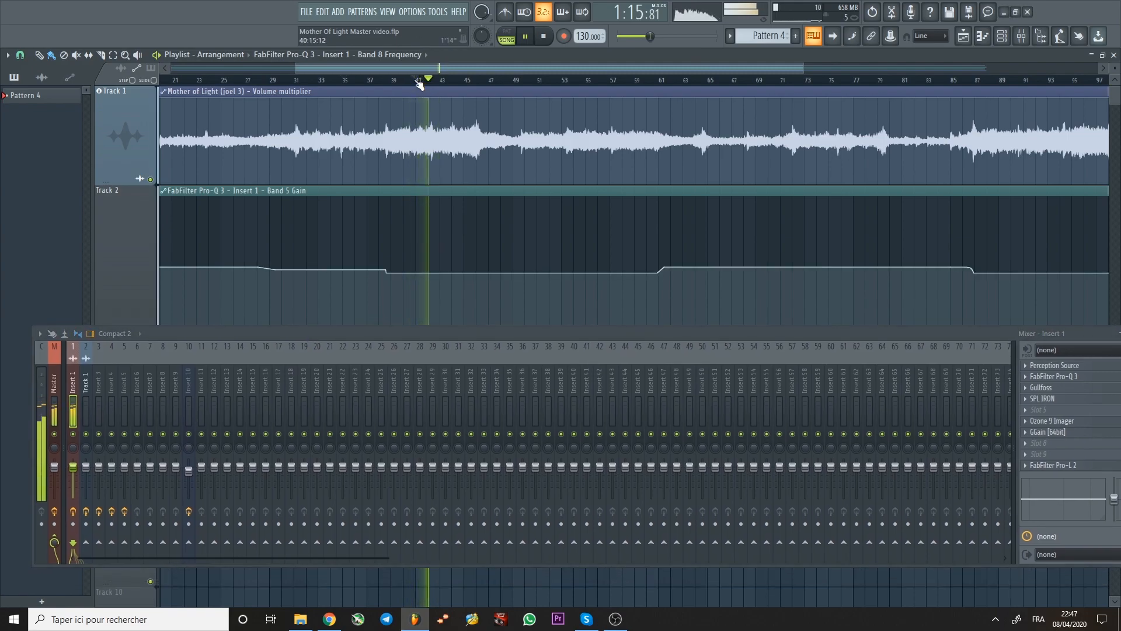
pyautogui.click(361, 82)
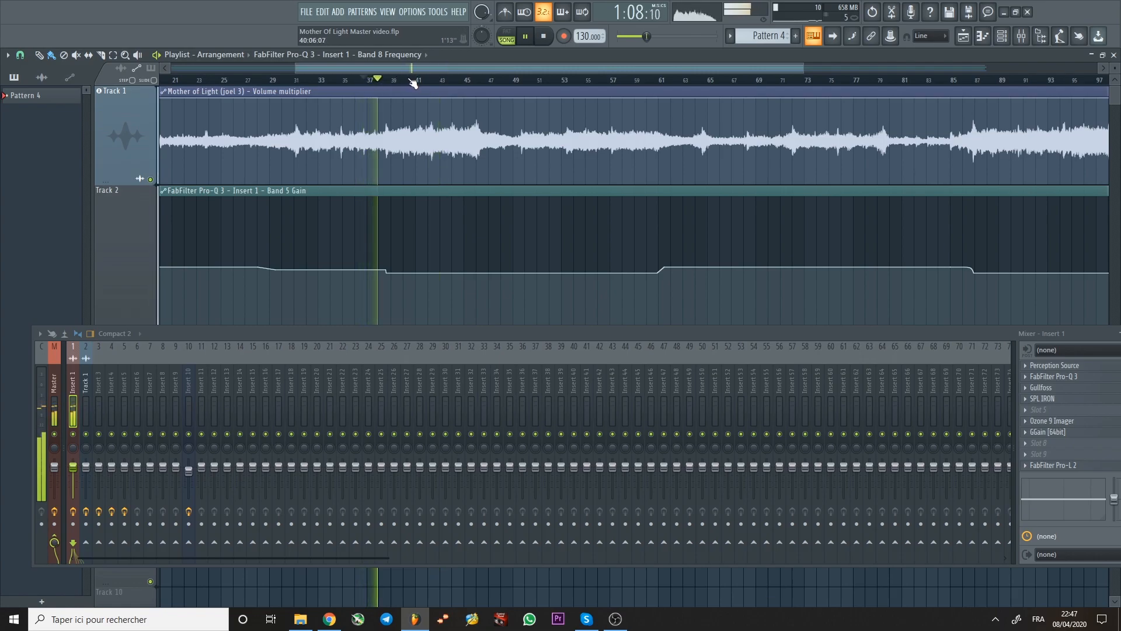
pyautogui.click(780, 82)
pyautogui.click(817, 82)
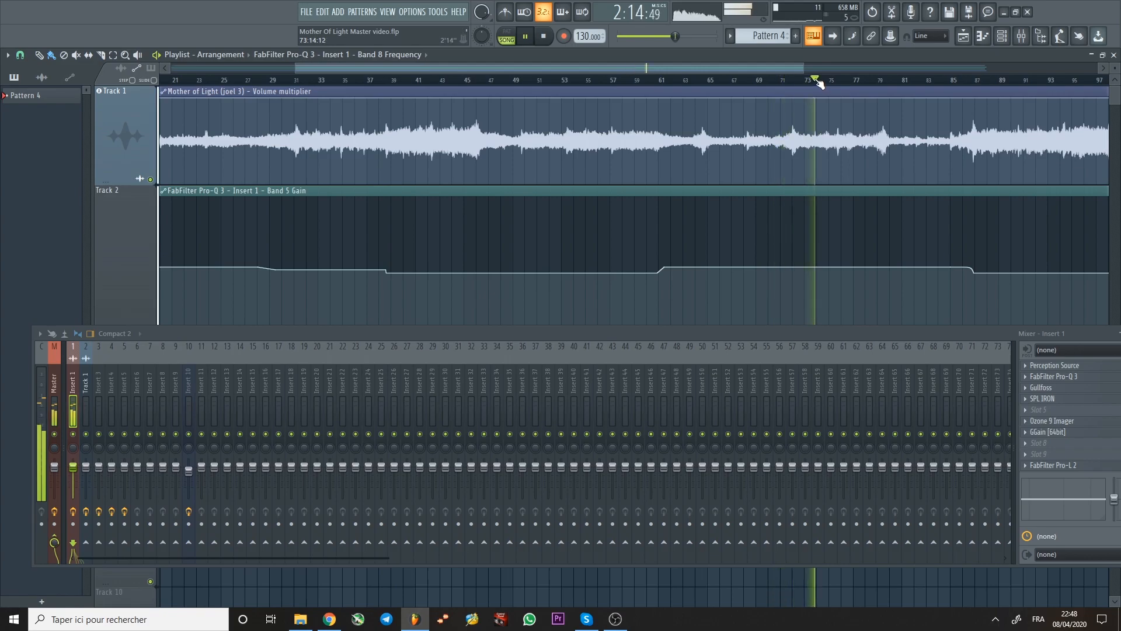
pyautogui.press('space')
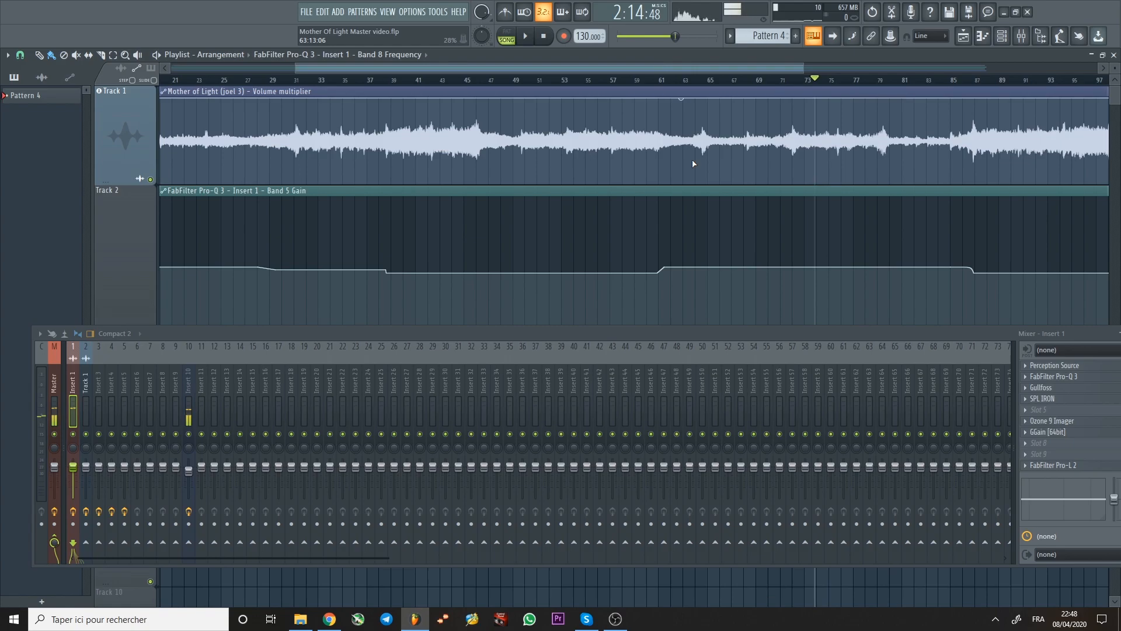
# - Save the project and open the FabFilter Pro-Q 3 equalizer loaded on Insert 1
pyautogui.hotkey('ctrl', 's')
pyautogui.click(1080, 383)
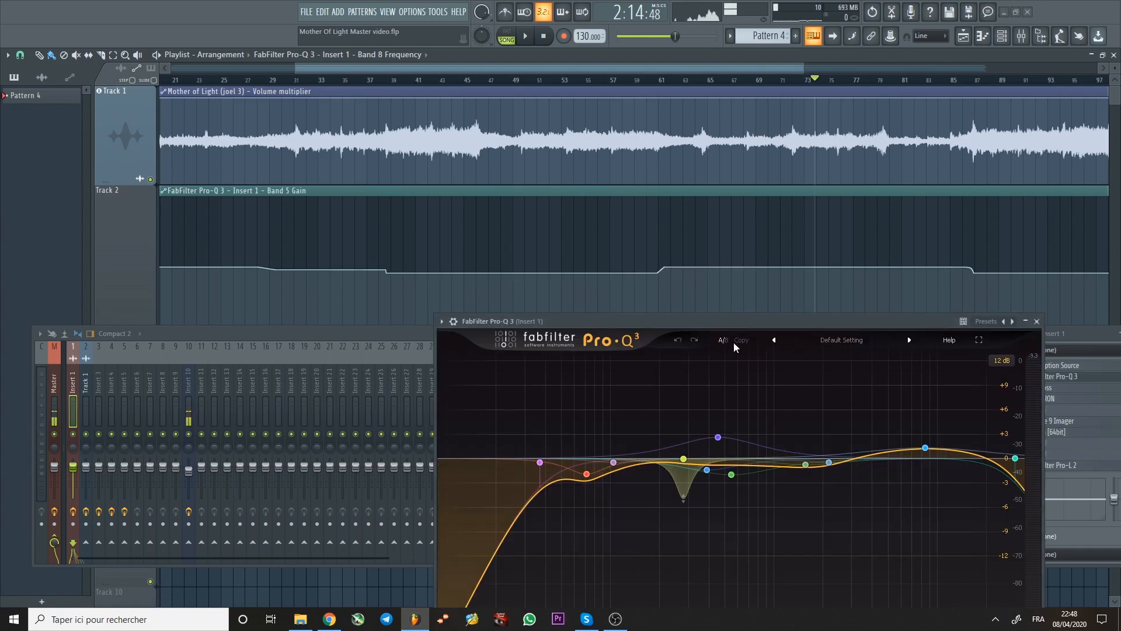
pyautogui.moveTo(771, 321); pyautogui.dragTo(749, 274)
# - Play from about bar 36 while watching the equalizer curve, and inspect the 455 Hz band
pyautogui.press('space')
pyautogui.click(363, 80)
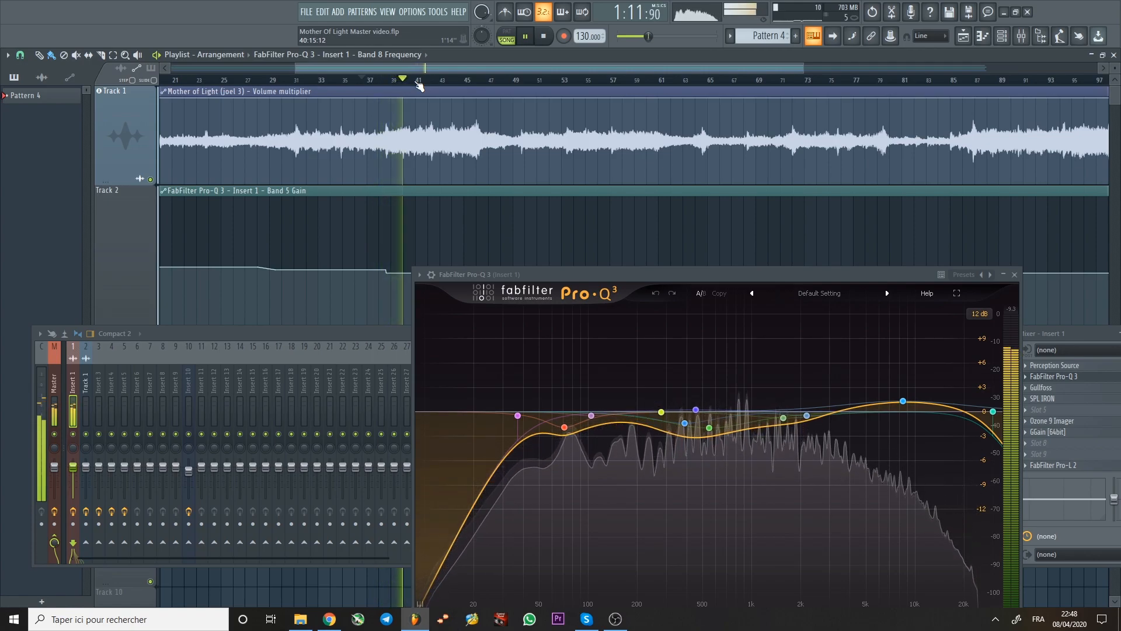
pyautogui.press('space')
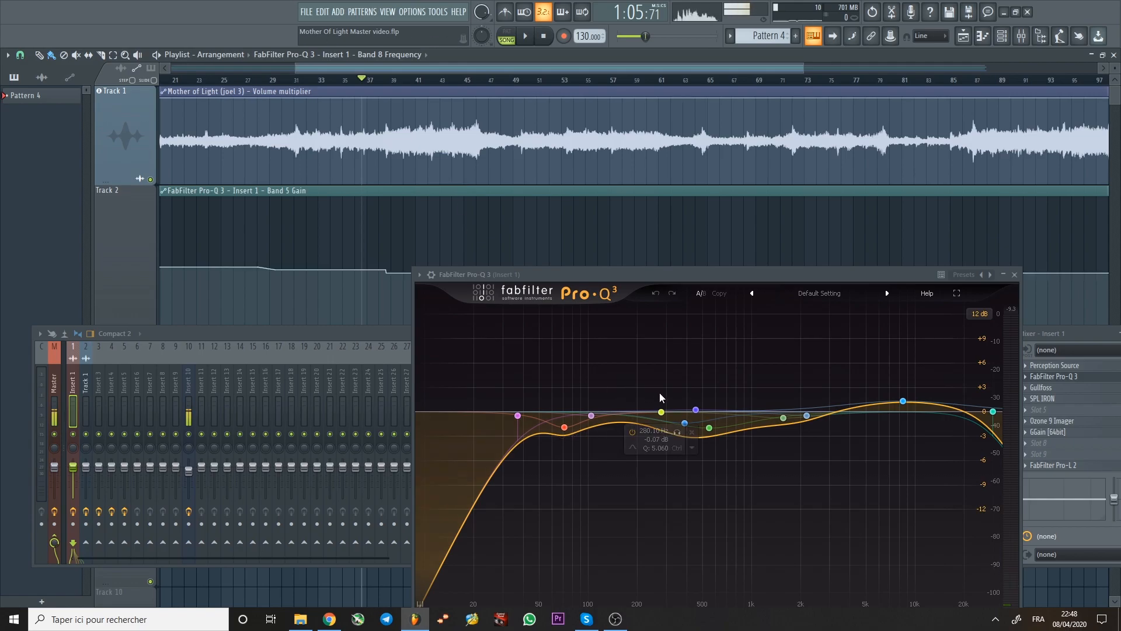
pyautogui.moveTo(695, 412)
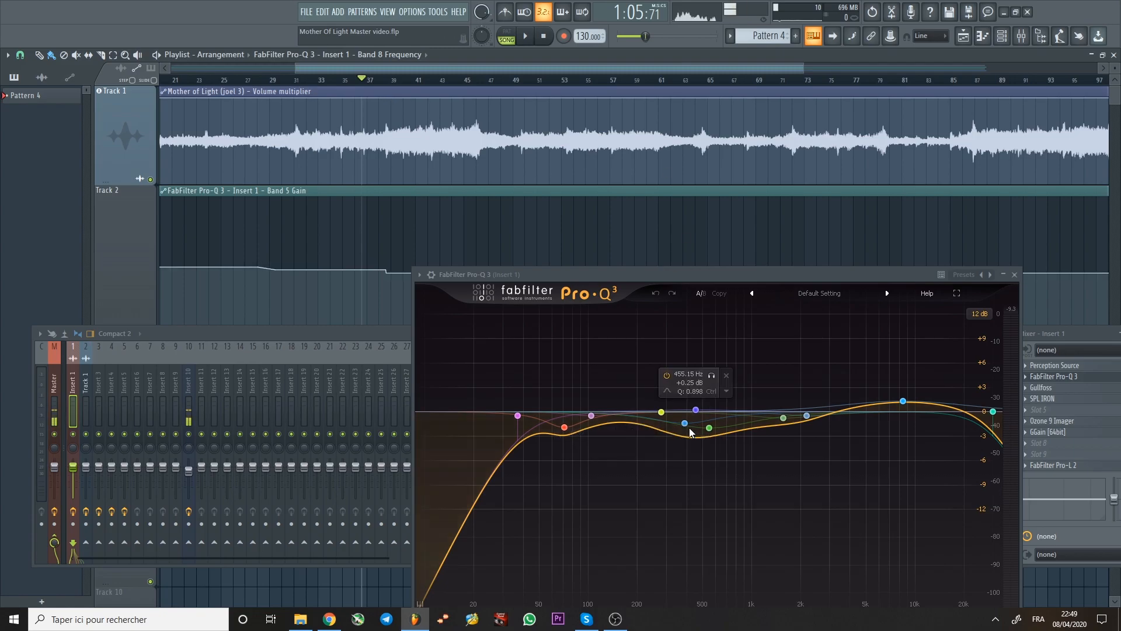
# - Rearrange the equalizer and mixer windows so the automation clips on Tracks 2 to 4 can be seen
pyautogui.moveTo(665, 276); pyautogui.dragTo(395, 238)
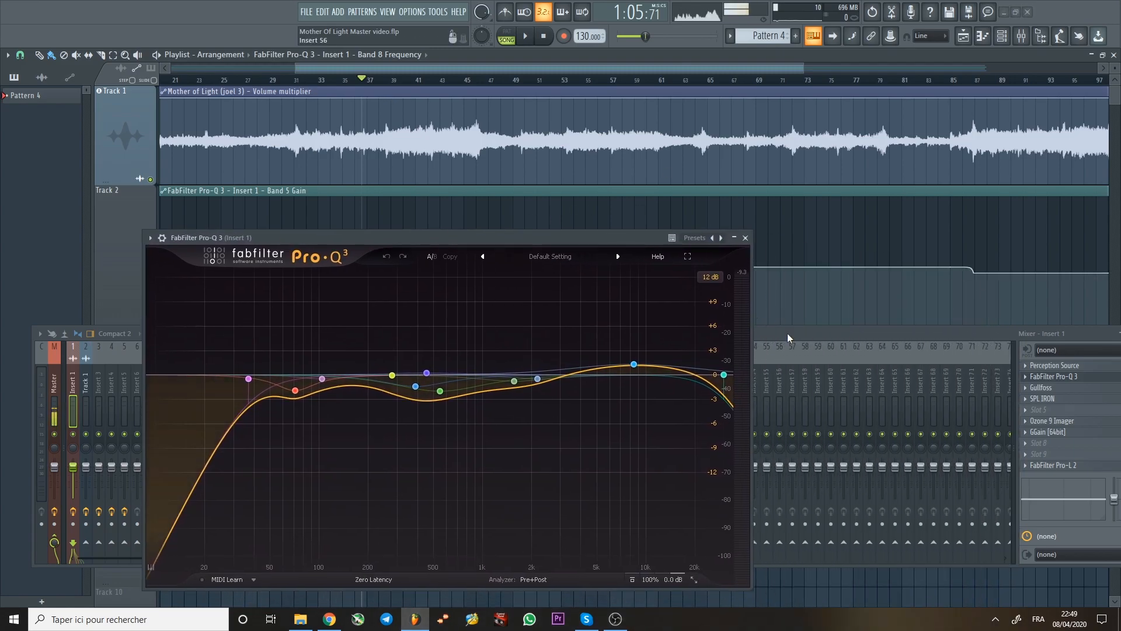
pyautogui.moveTo(788, 334); pyautogui.dragTo(712, 527)
pyautogui.scroll(-2, 870, 366)
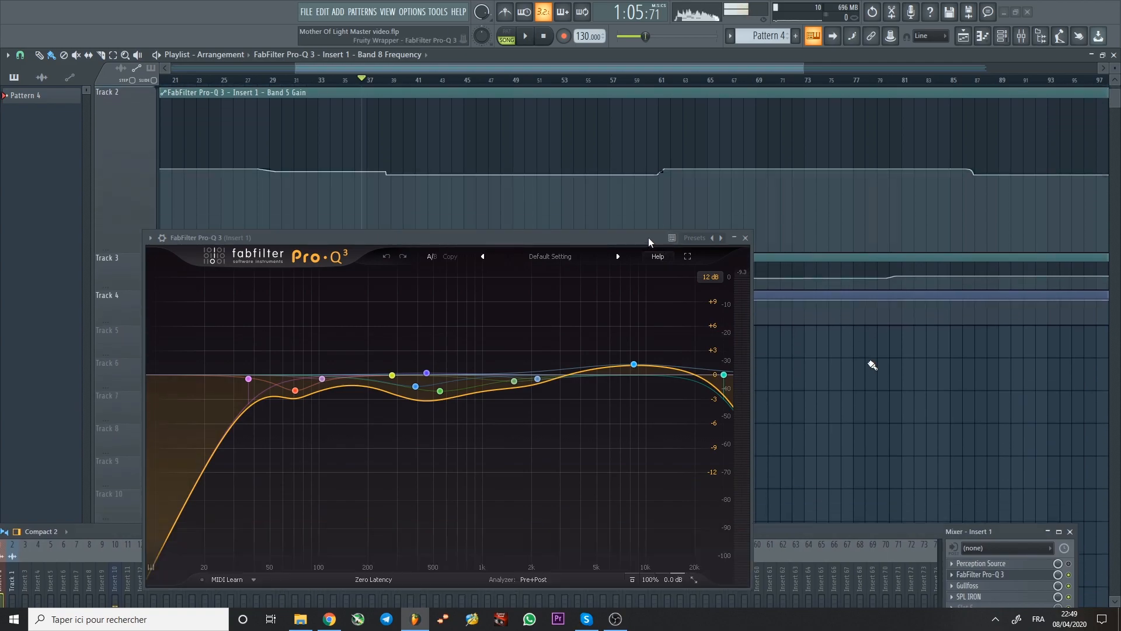
pyautogui.moveTo(648, 237); pyautogui.dragTo(666, 385)
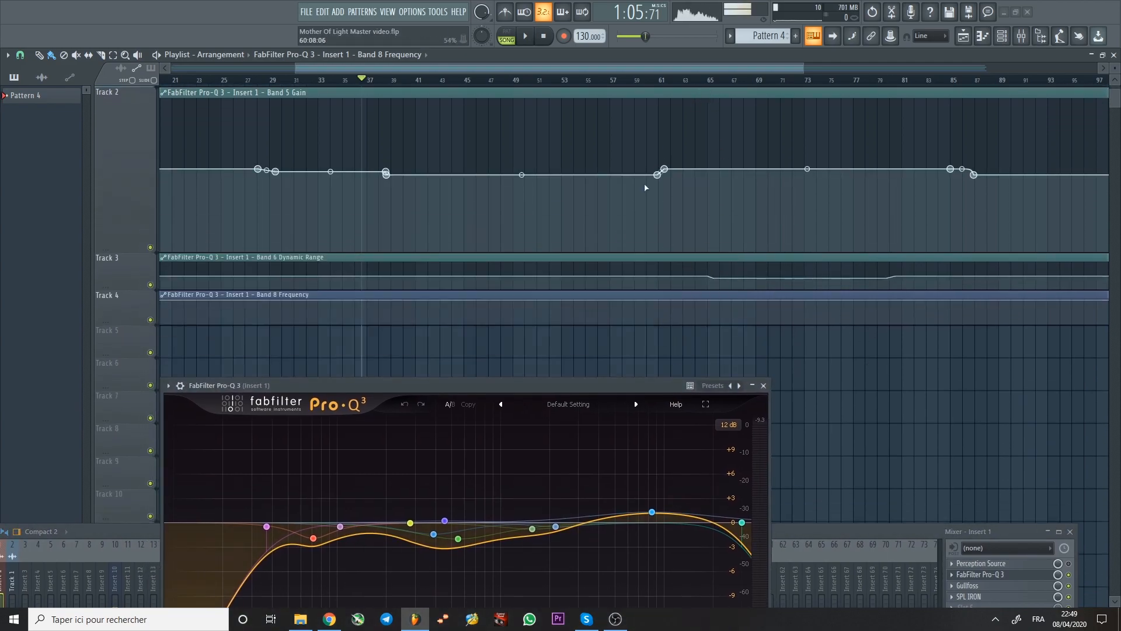
# - Play the song from about bar 62 and examine the automated 455 Hz band in Pro-Q 3
pyautogui.click(679, 80)
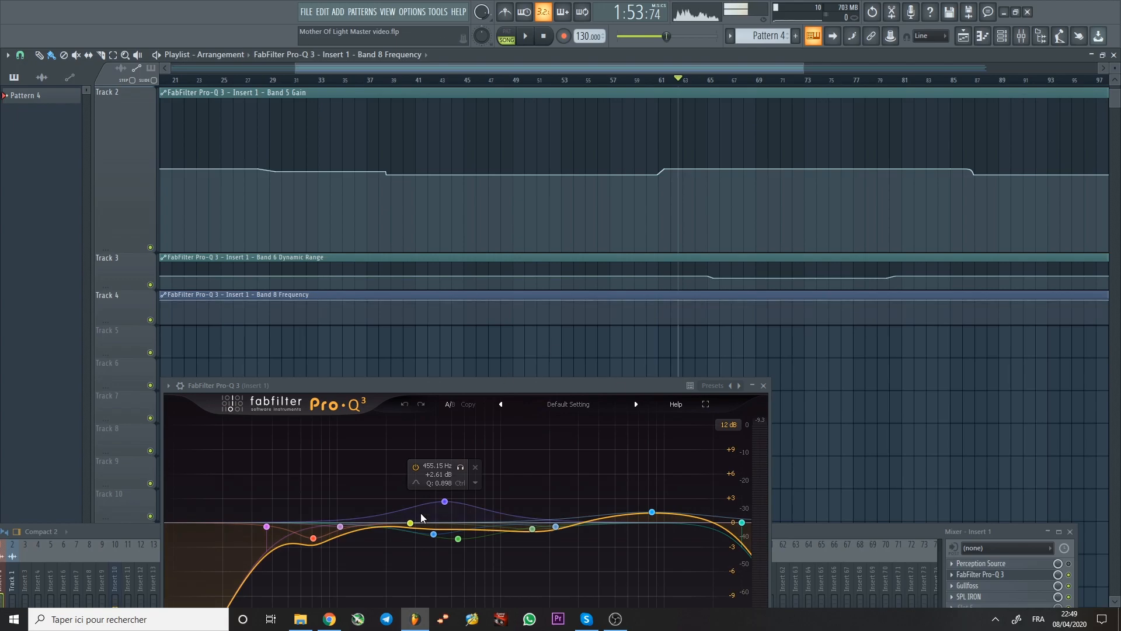
pyautogui.press('space')
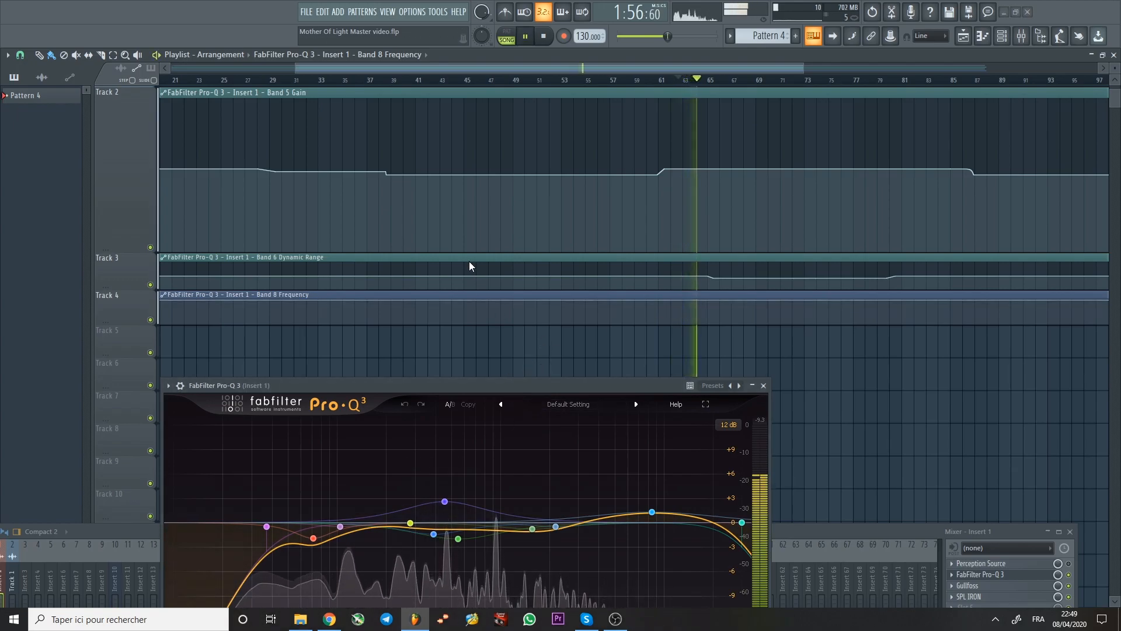
pyautogui.moveTo(513, 387); pyautogui.dragTo(396, 212)
pyautogui.moveTo(346, 313)
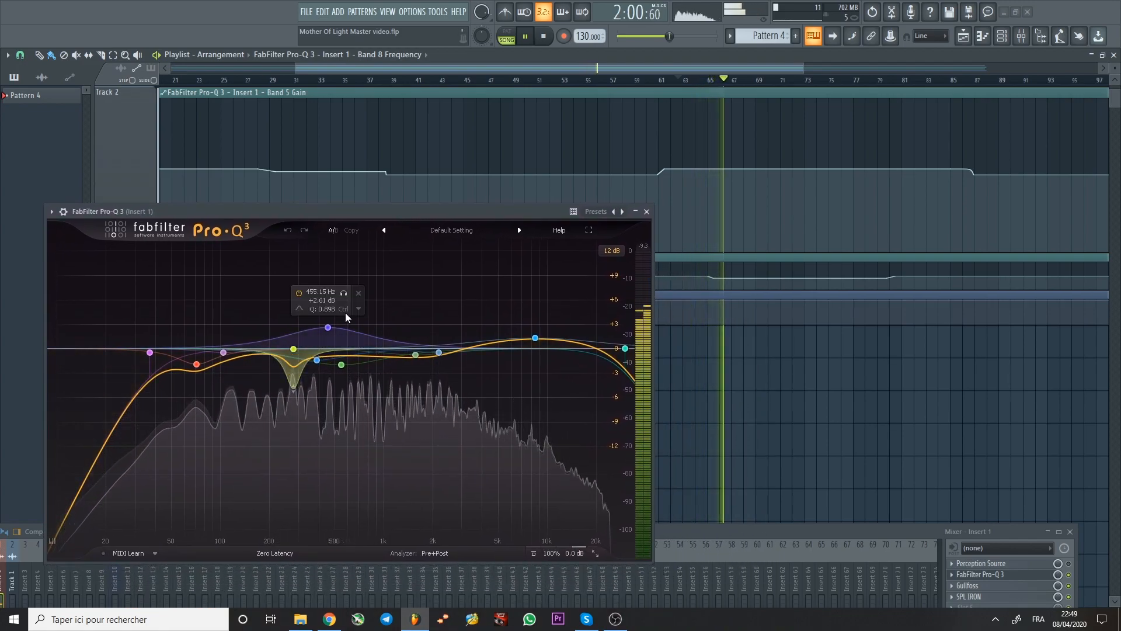
# - Select the 280 Hz dynamic band in Pro-Q 3 and play the song from about bar 69
pyautogui.click(293, 349)
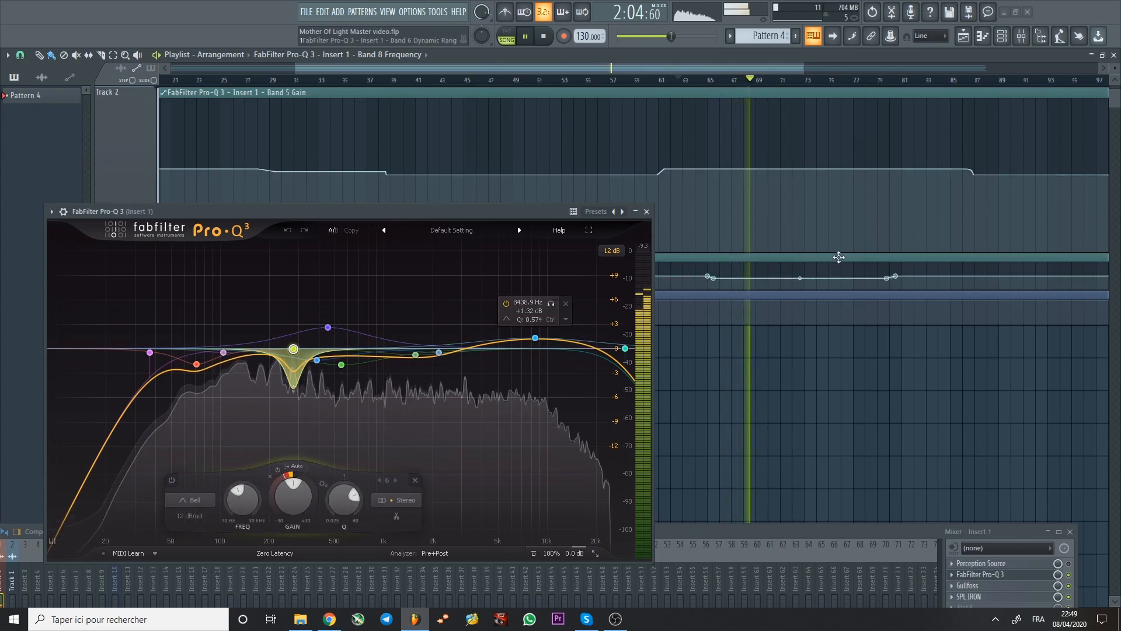
pyautogui.moveTo(418, 217); pyautogui.dragTo(416, 215)
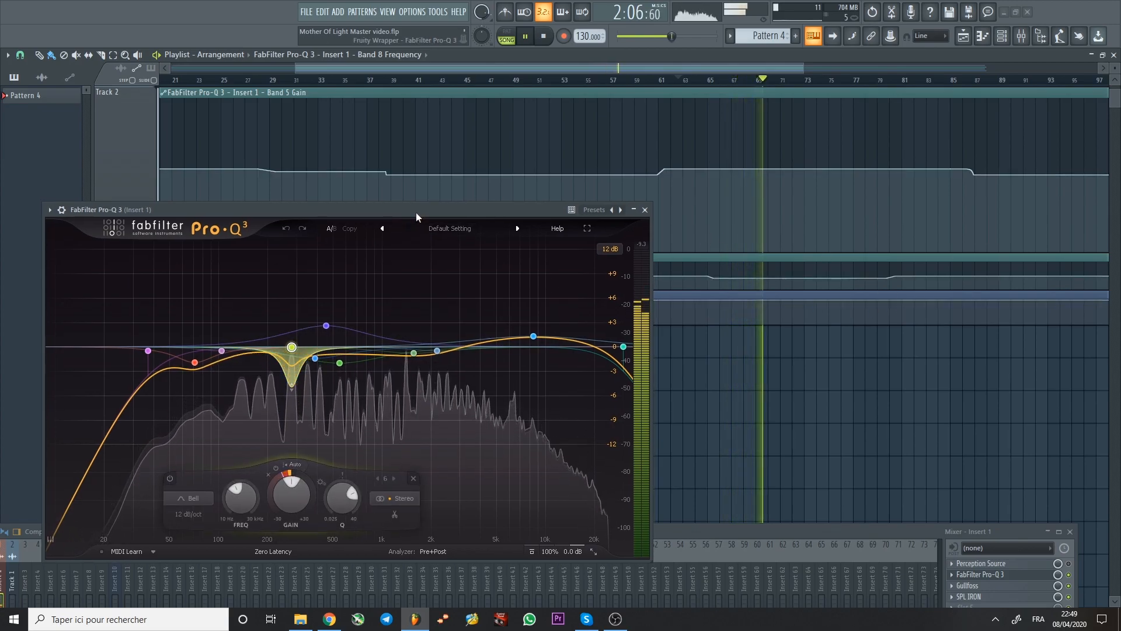
pyautogui.scroll(3, 893, 342)
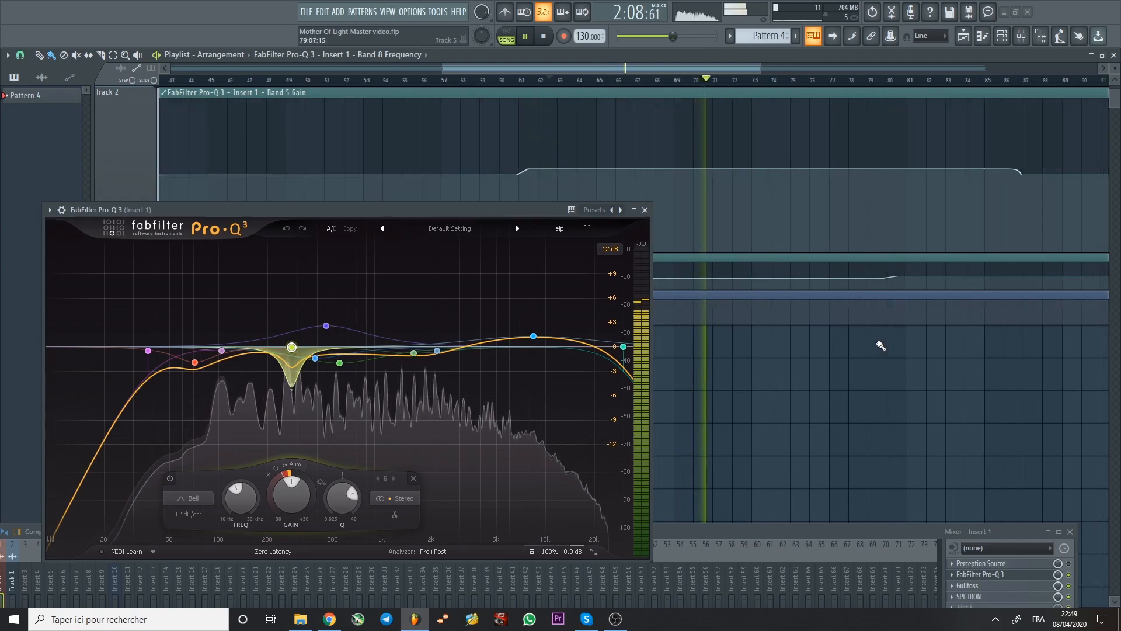
pyautogui.click(670, 80)
# - Compare the section from about bar 74 with the 280 Hz band bypassed, soloed and re-enabled
pyautogui.moveTo(292, 348)
pyautogui.click(262, 408)
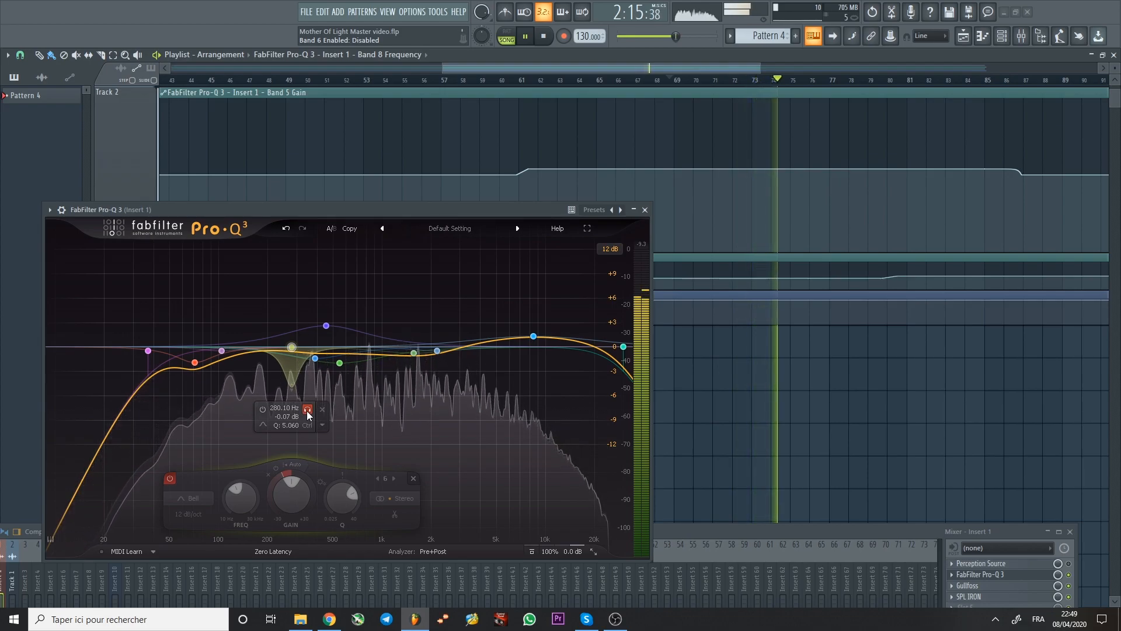
pyautogui.click(775, 80)
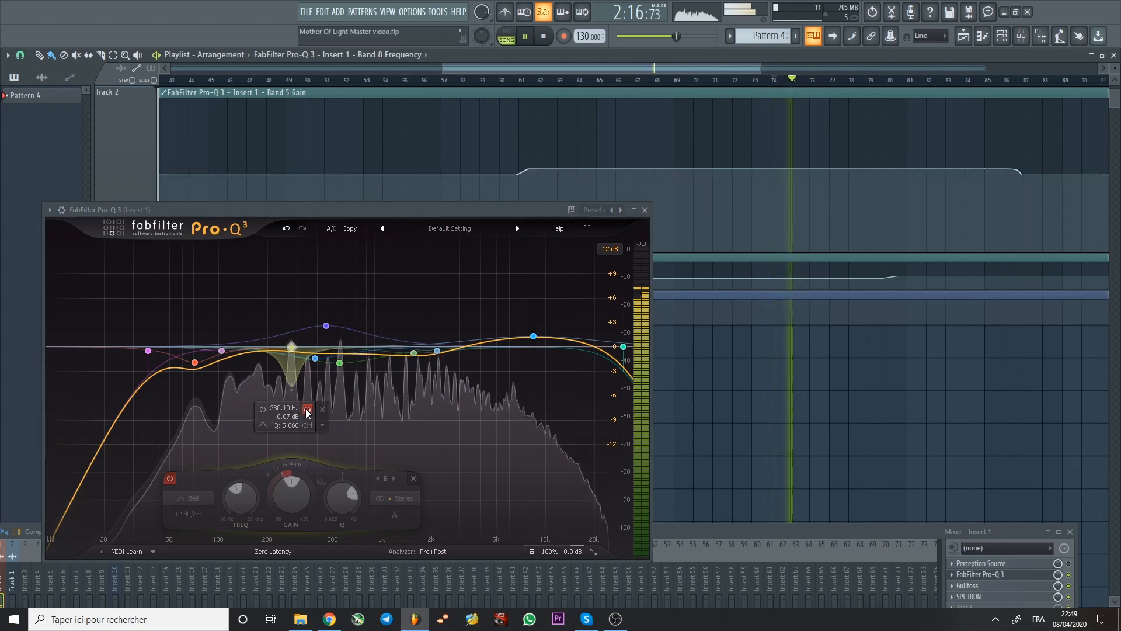
pyautogui.click(307, 410)
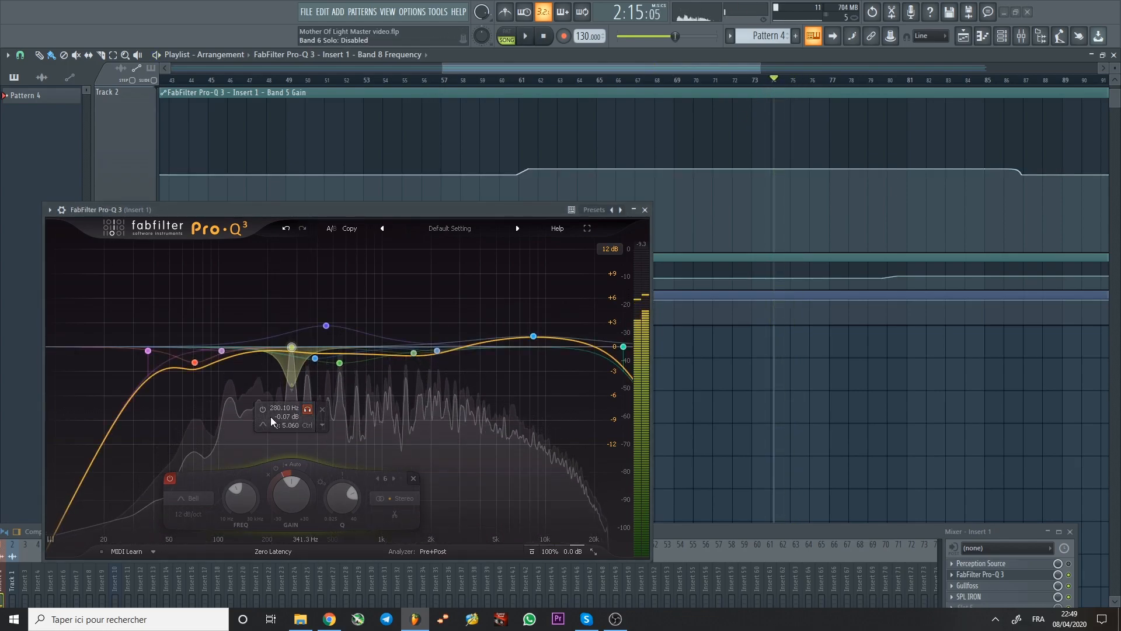
pyautogui.click(267, 409)
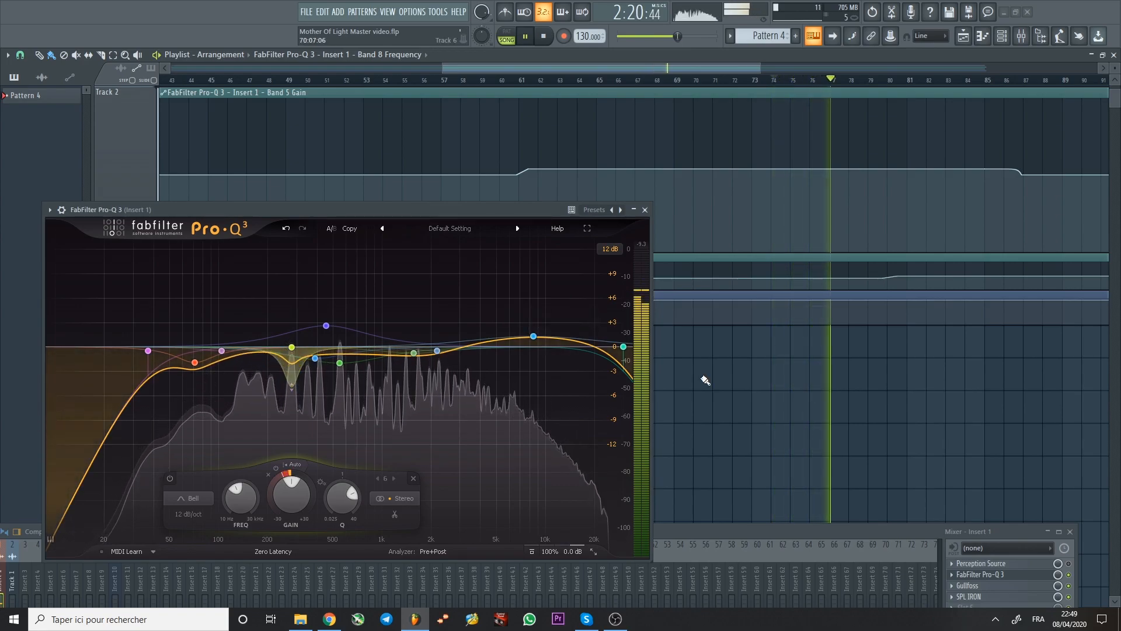
pyautogui.press('space')
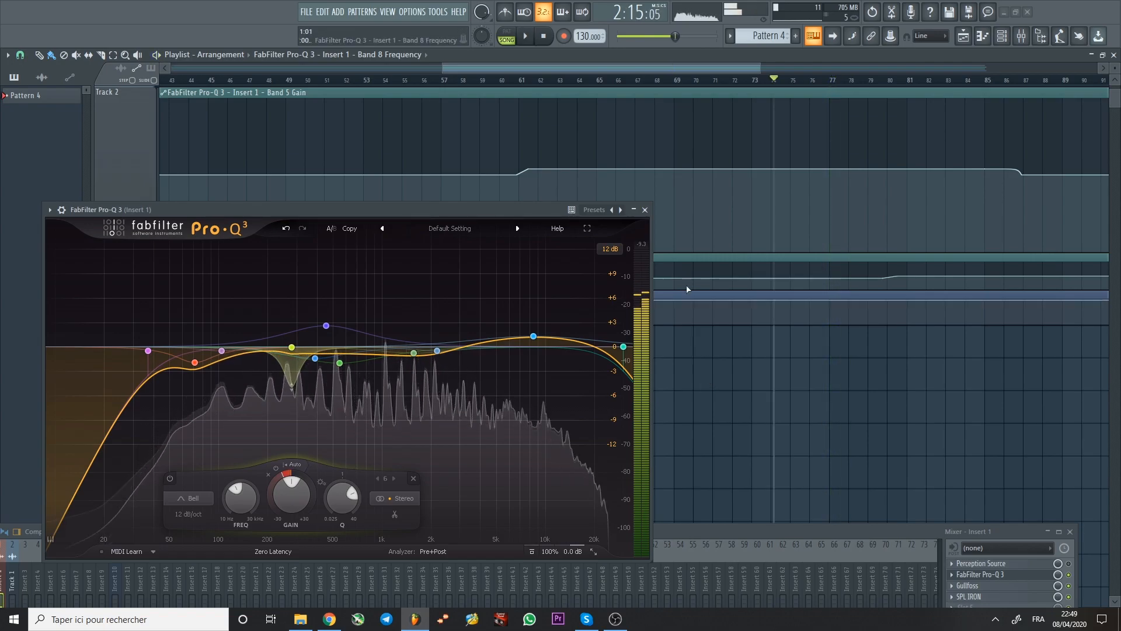
# - Close Pro-Q 3 and enlarge Tracks 3 and 2 to examine the Band 6 Dynamic Range automation
pyautogui.click(644, 209)
pyautogui.scroll(-5, 608, 370)
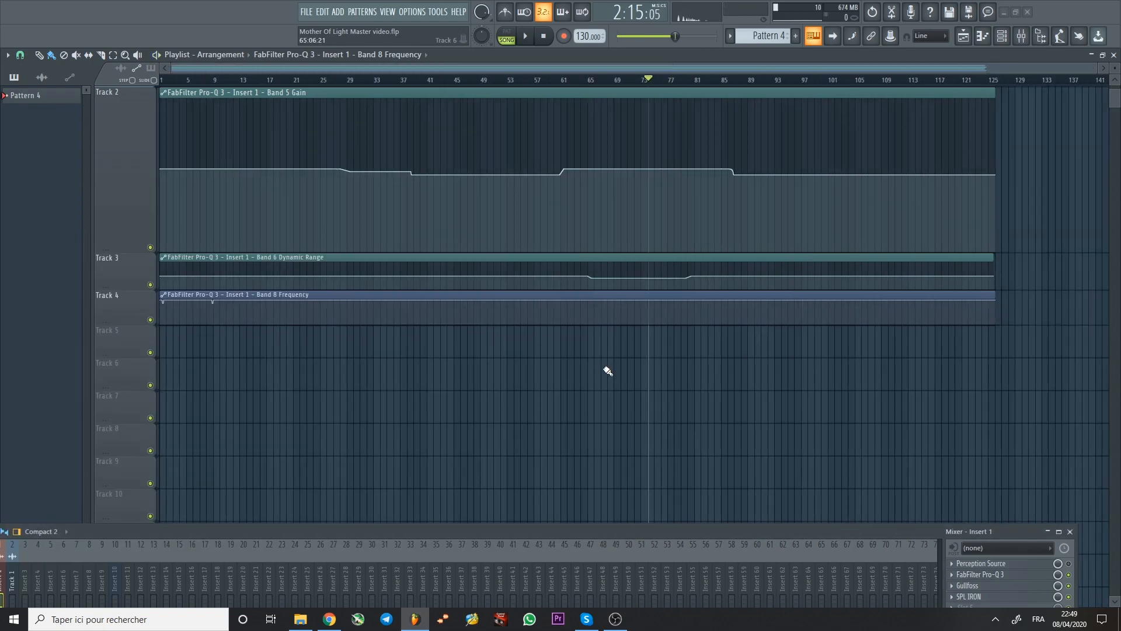
pyautogui.moveTo(122, 290); pyautogui.dragTo(122, 410)
pyautogui.scroll(2, 467, 359)
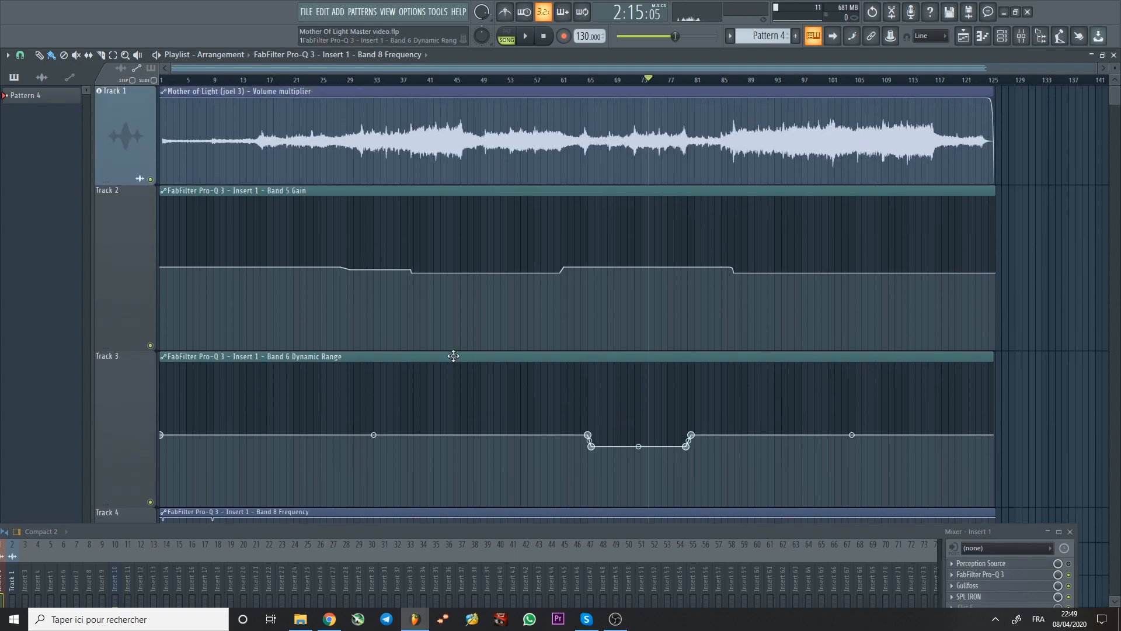
pyautogui.moveTo(114, 348)
pyautogui.mouseDown()
pyautogui.moveTo(115, 235)
pyautogui.moveTo(115, 373)
pyautogui.moveTo(114, 364)
pyautogui.mouseUp()
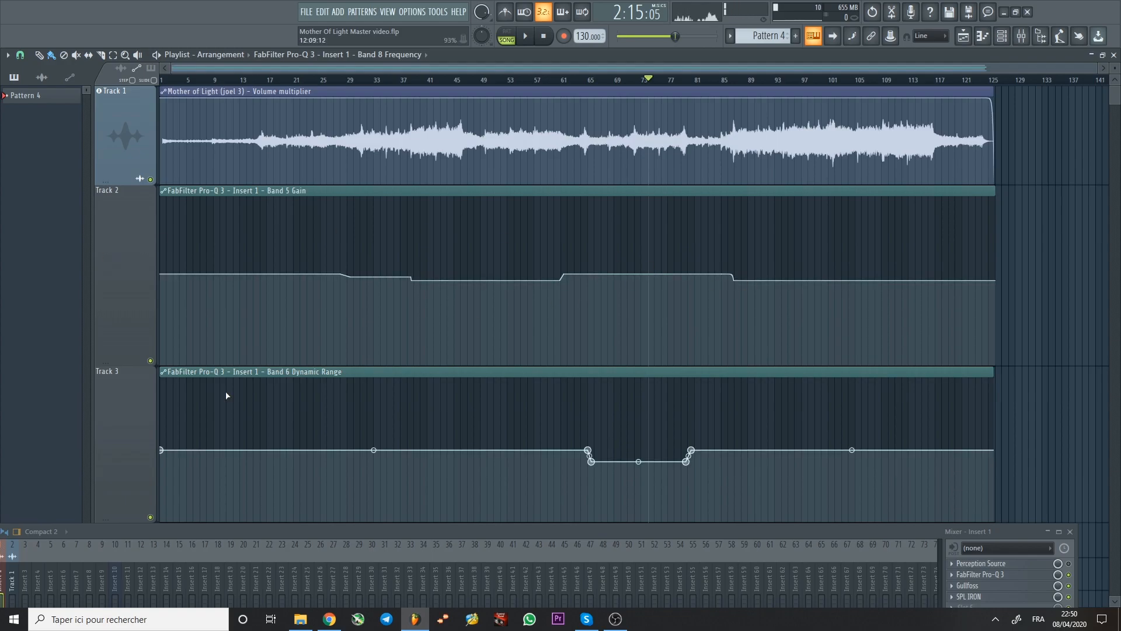
# - Reduce the heights of Tracks 3 and 2 so all automation clips fit beneath the waveform
pyautogui.scroll(-1, 117, 453)
pyautogui.moveTo(111, 453); pyautogui.dragTo(141, 246)
pyautogui.scroll(1, 129, 433)
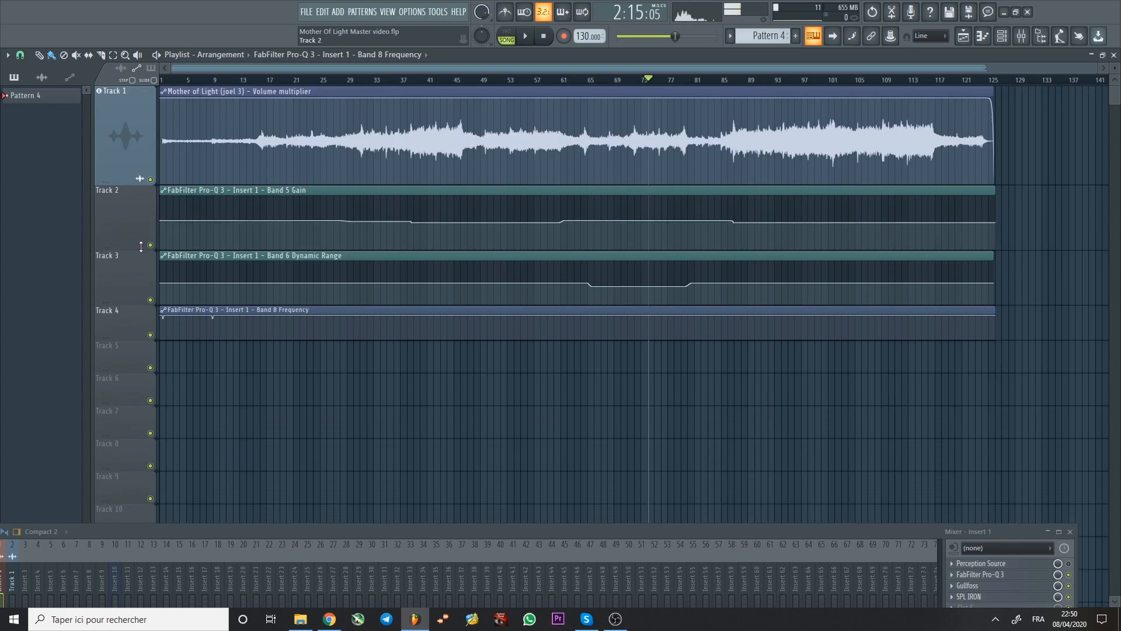